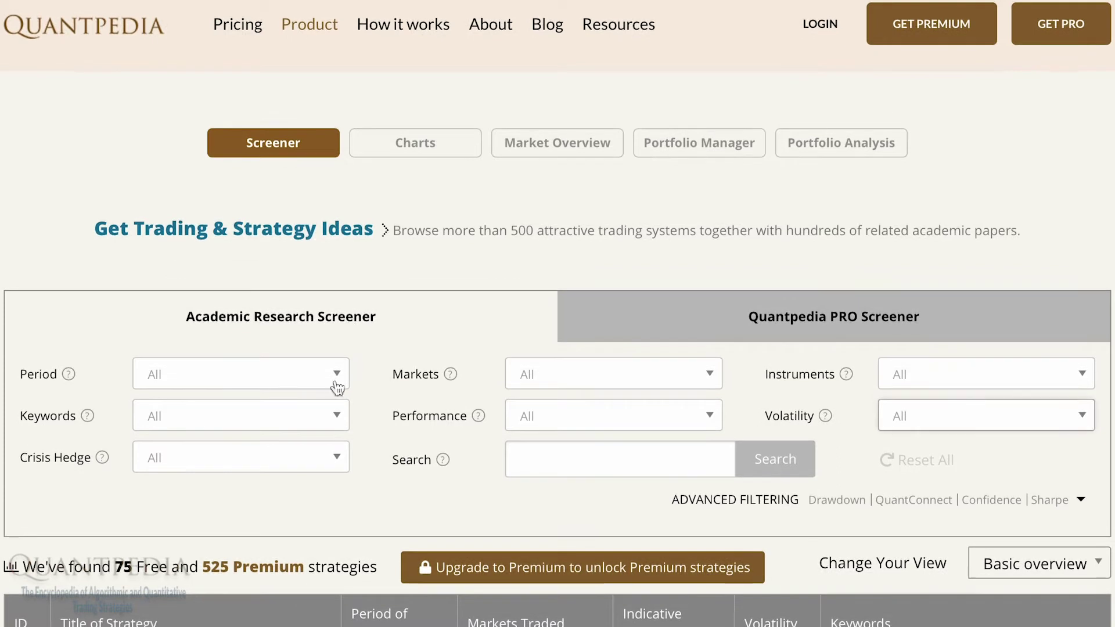
Step: Browse the Period, Market, Instruments, Performance and Volatility filter choices
{"action": "left_click", "coordinate": [336, 379]}
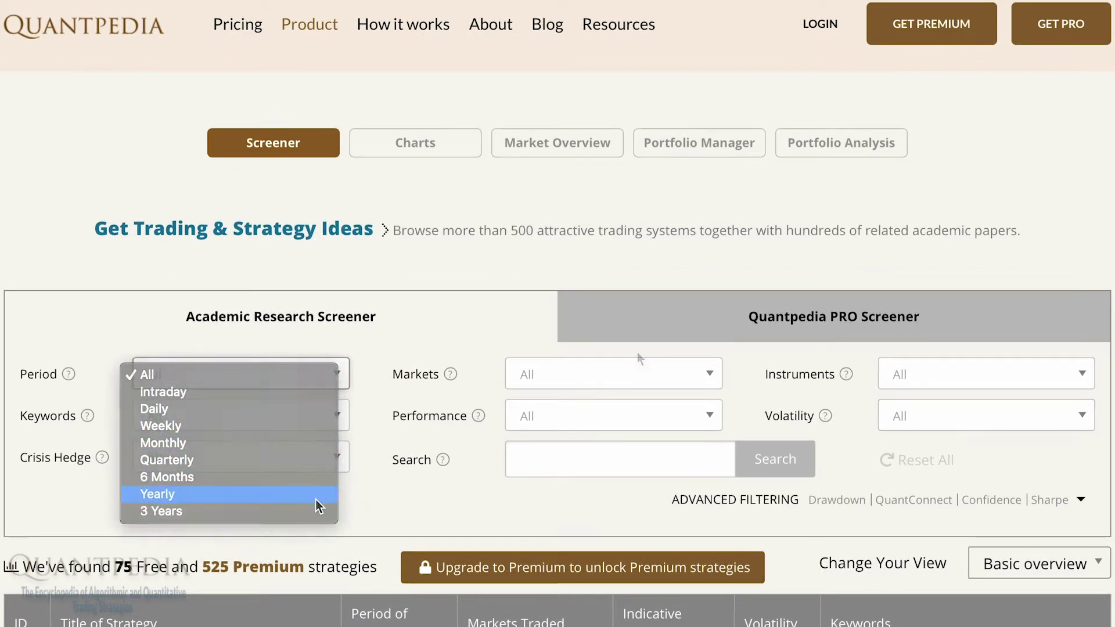
{"action": "left_click", "coordinate": [677, 376]}
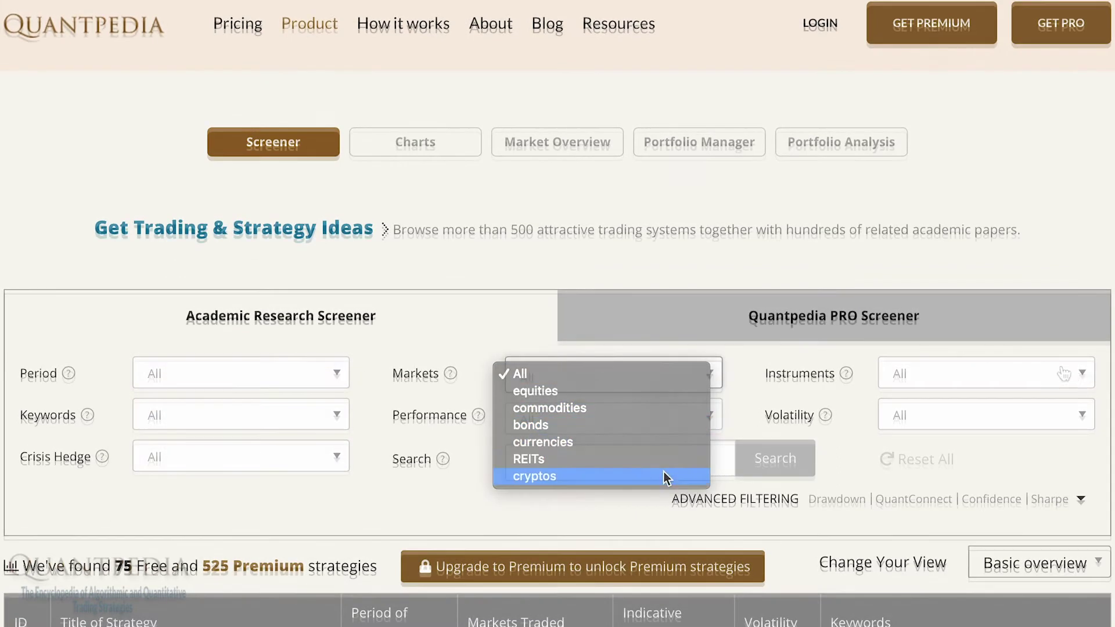
{"action": "left_click", "coordinate": [1081, 375]}
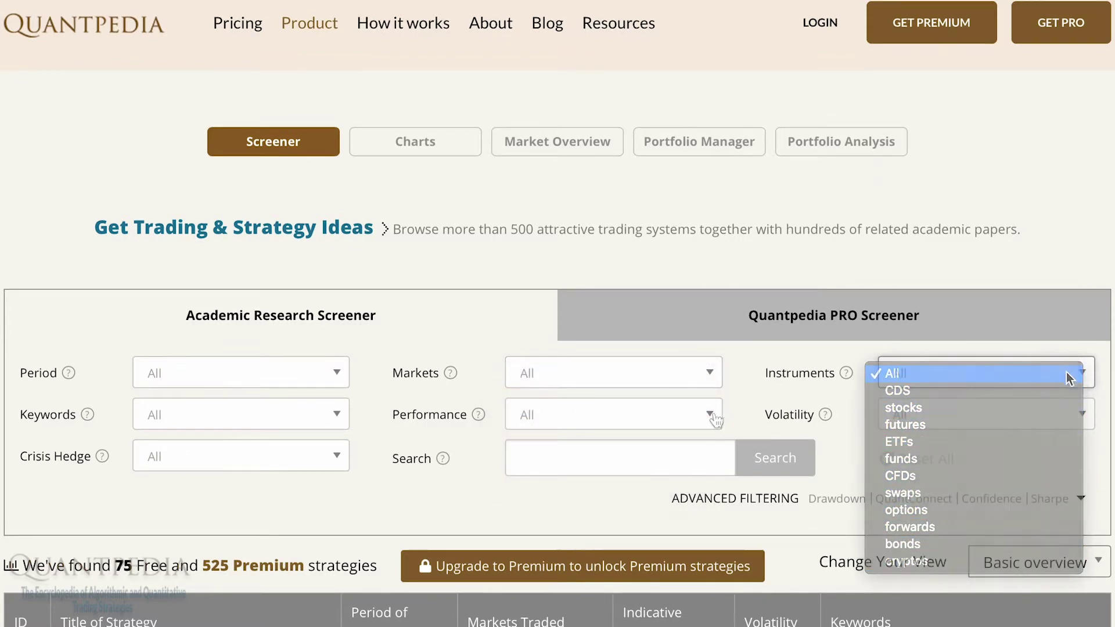
{"action": "left_click", "coordinate": [710, 414]}
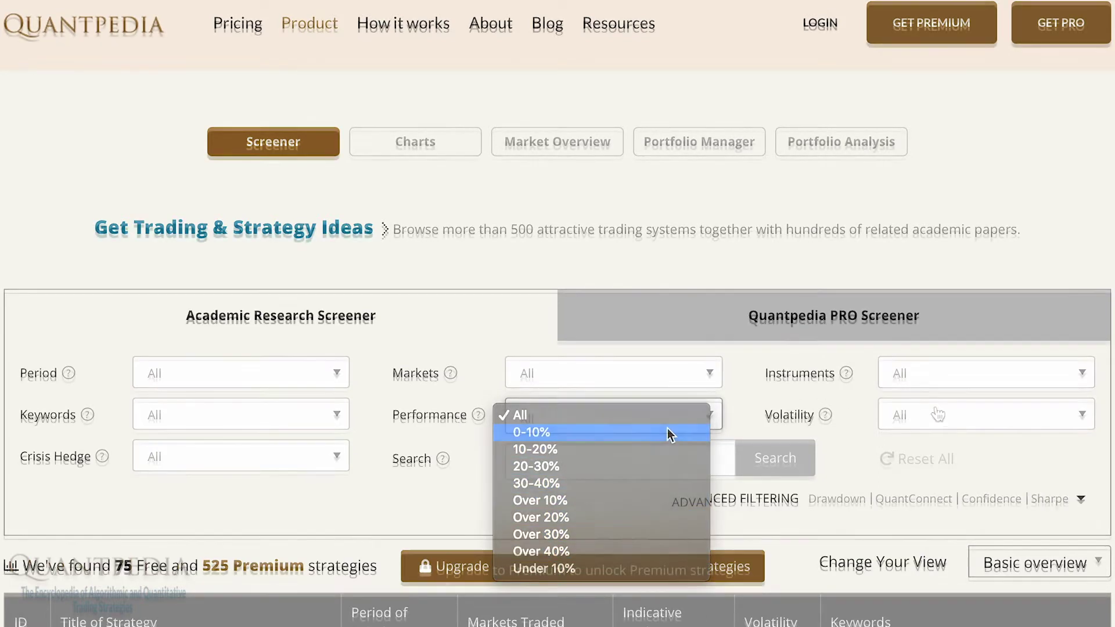
{"action": "left_click", "coordinate": [950, 414]}
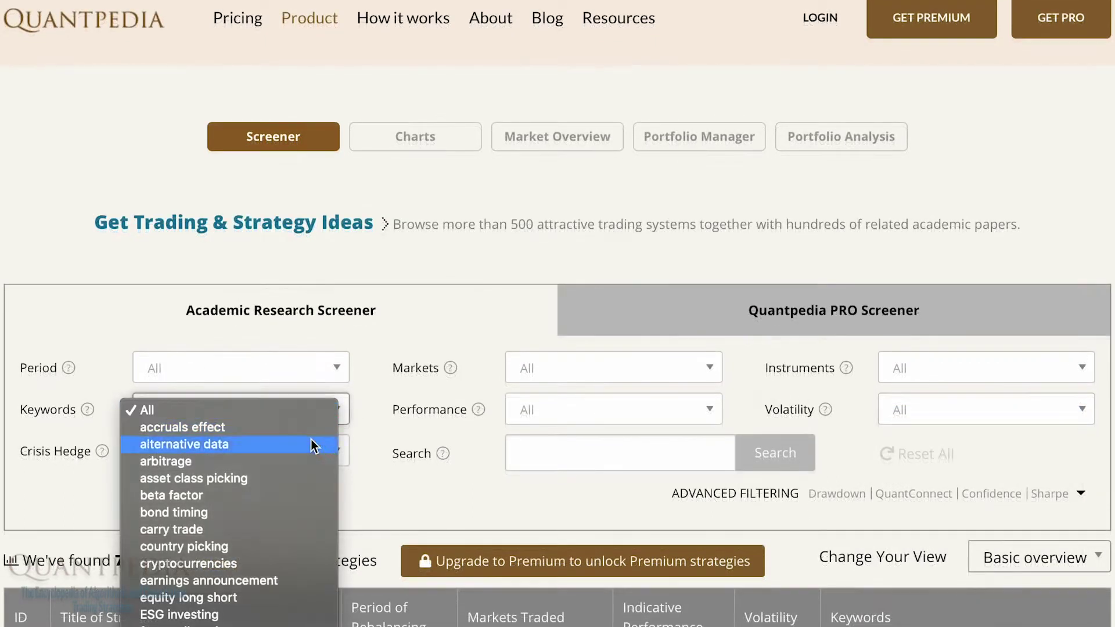
{"action": "scroll", "coordinate": [311, 446], "scroll_direction": "down", "scroll_amount": 3}
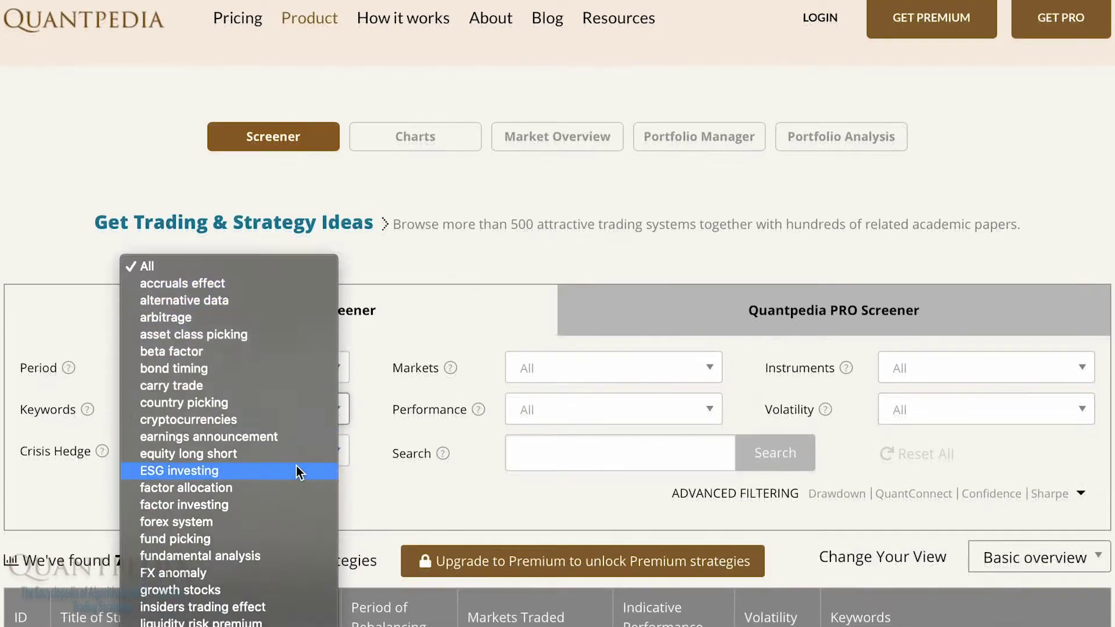
{"action": "scroll", "coordinate": [296, 466], "scroll_direction": "down", "scroll_amount": 1}
{"action": "scroll", "coordinate": [292, 478], "scroll_direction": "down", "scroll_amount": 2}
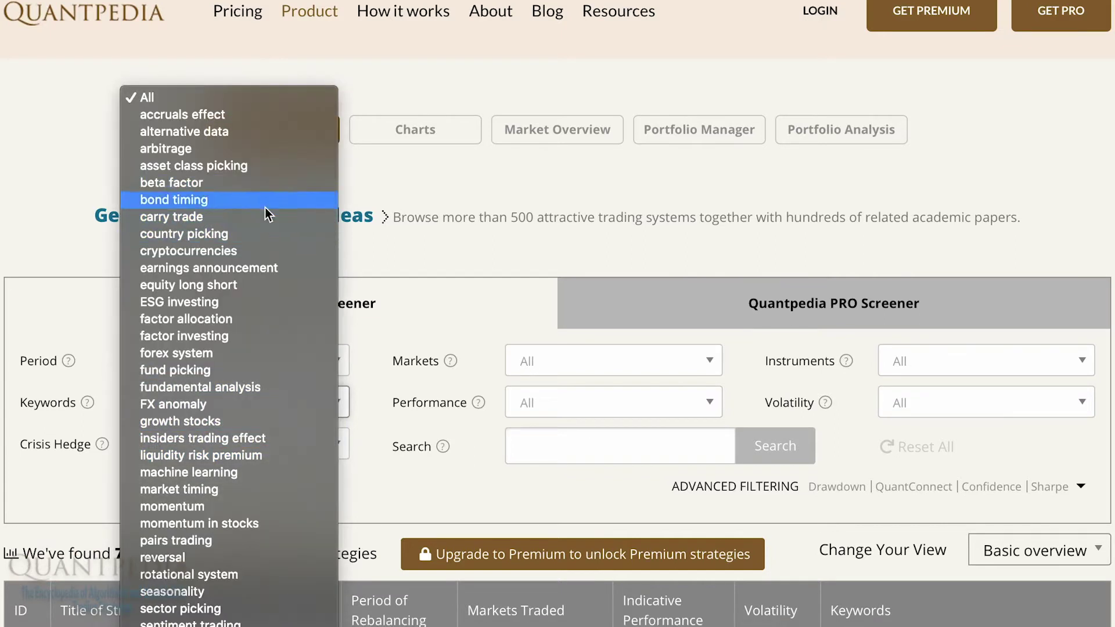
Step: Filter the screener to 10-20% performance and stock instruments
{"action": "left_click", "coordinate": [248, 102]}
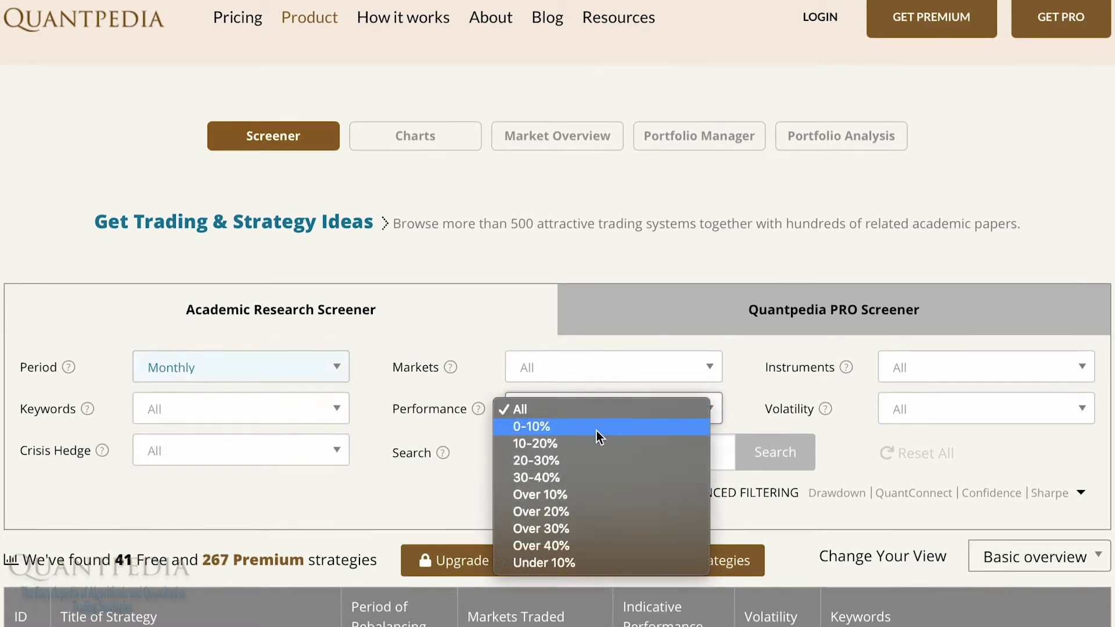
{"action": "left_click", "coordinate": [598, 444]}
{"action": "left_click", "coordinate": [979, 371]}
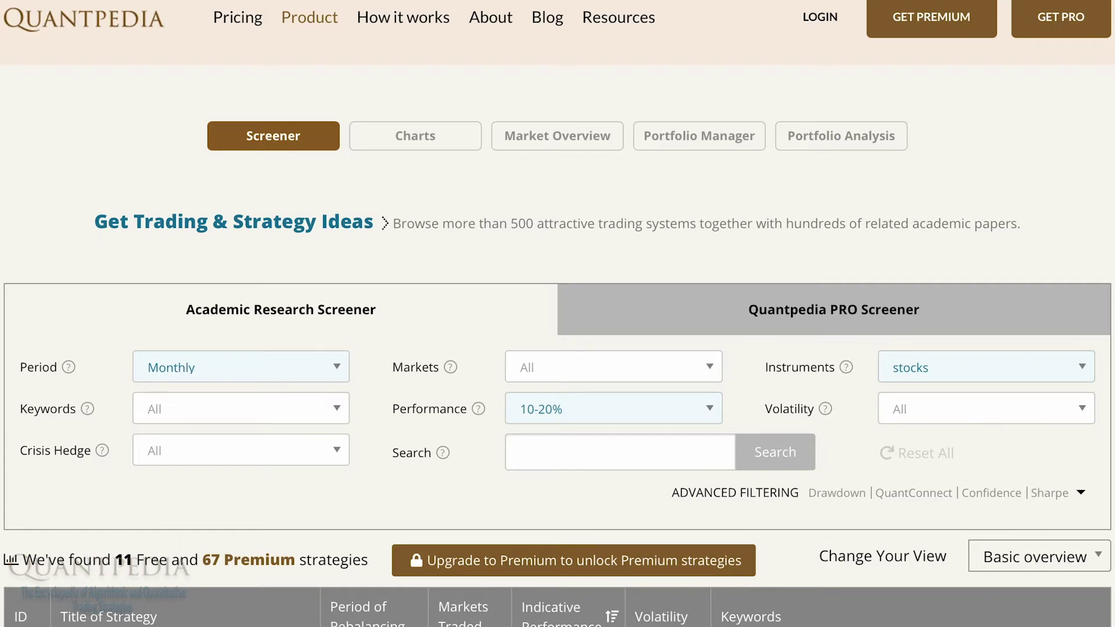
{"action": "scroll", "coordinate": [558, 349], "scroll_direction": "down", "scroll_amount": 3}
{"action": "scroll", "coordinate": [558, 350], "scroll_direction": "down", "scroll_amount": 2}
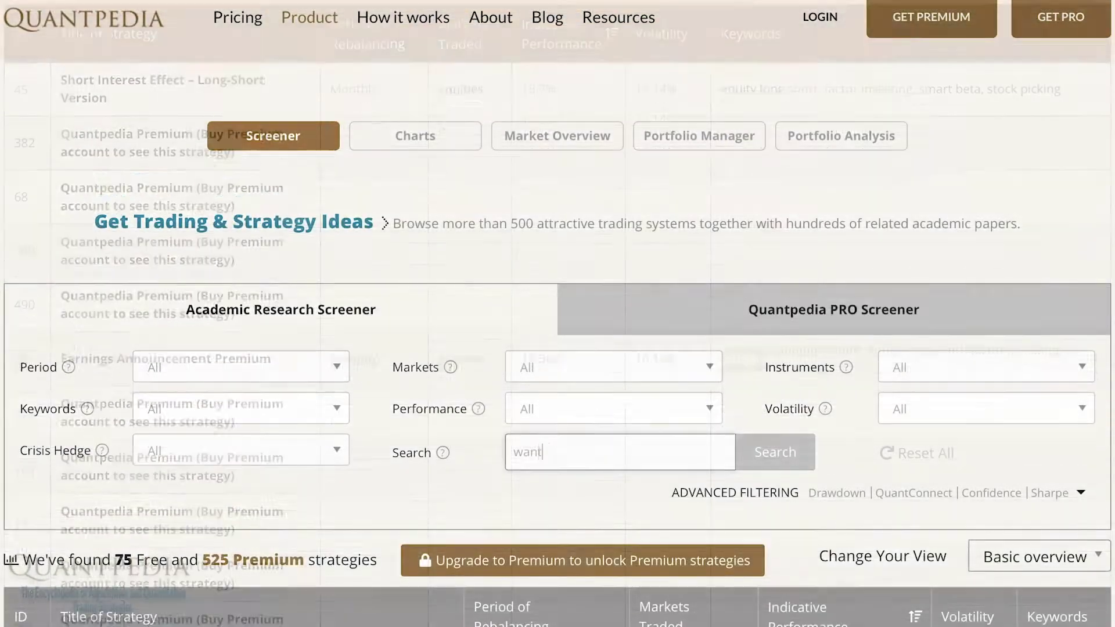
{"action": "type", "text": "ed strategy"}
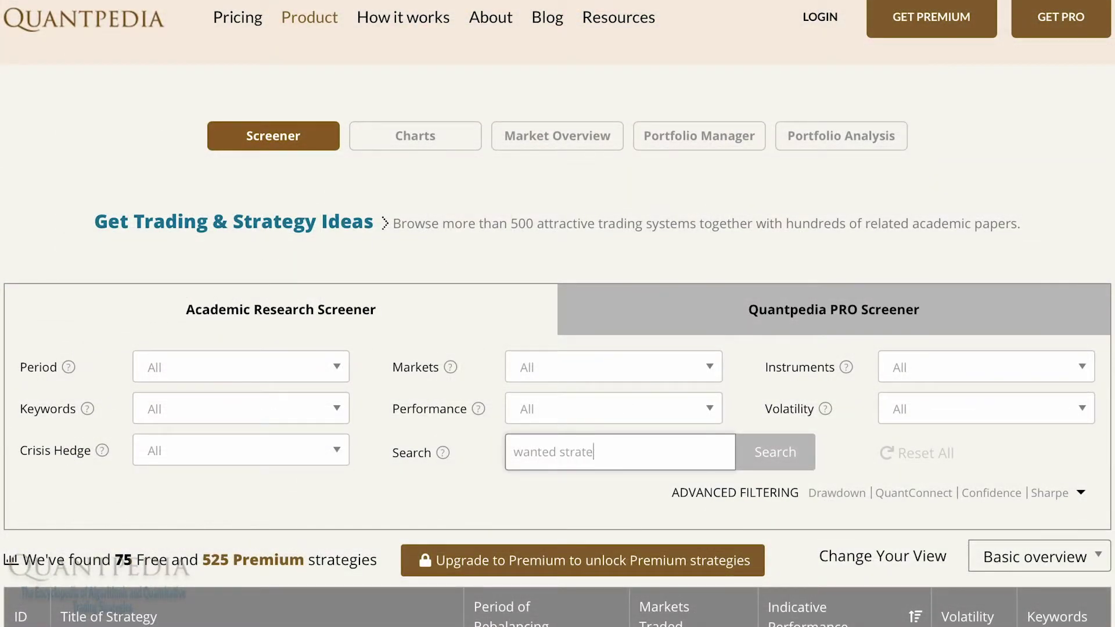
Step: Expand Advanced Filtering and leave the QuantConnect and Updates filters at All
{"action": "left_click", "coordinate": [1057, 495]}
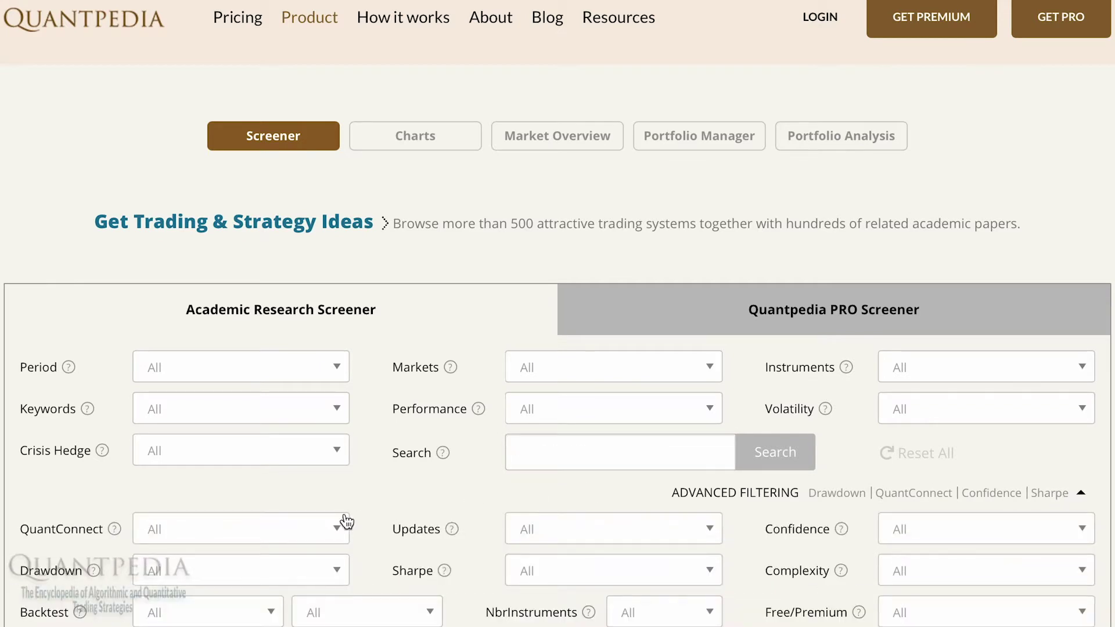
{"action": "left_click", "coordinate": [346, 521]}
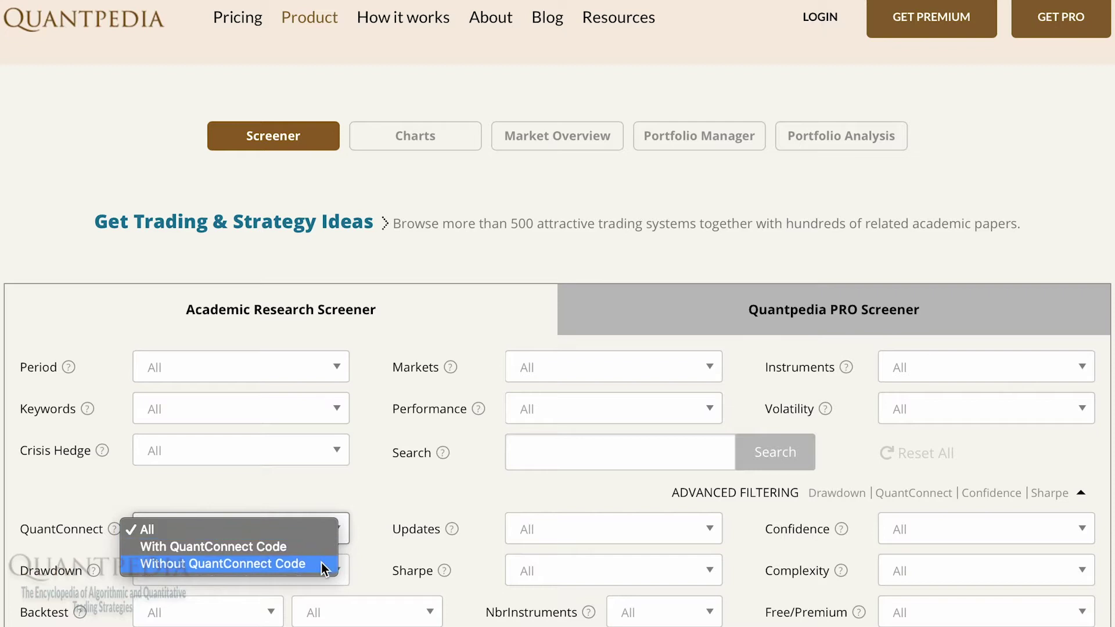
{"action": "left_click", "coordinate": [319, 532]}
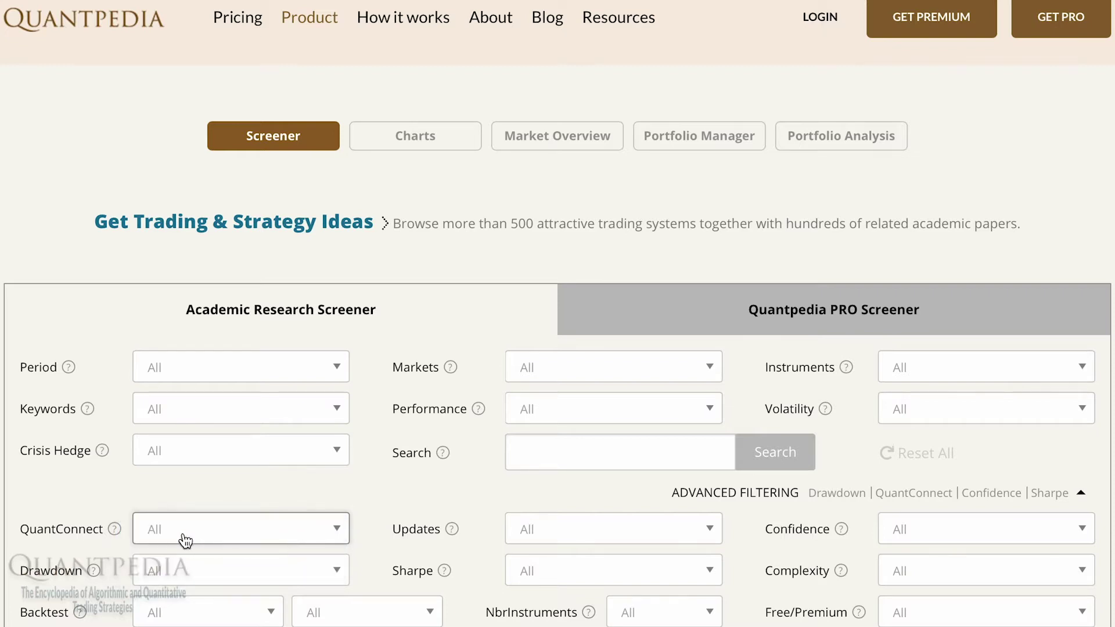
{"action": "mouse_move", "coordinate": [114, 529]}
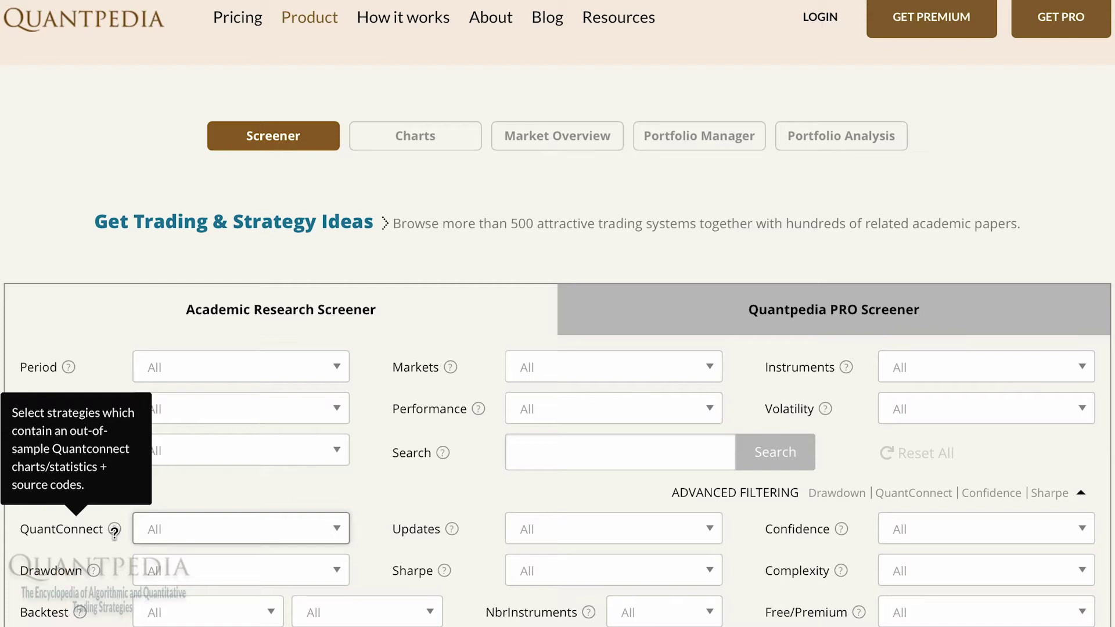
{"action": "left_click", "coordinate": [711, 529]}
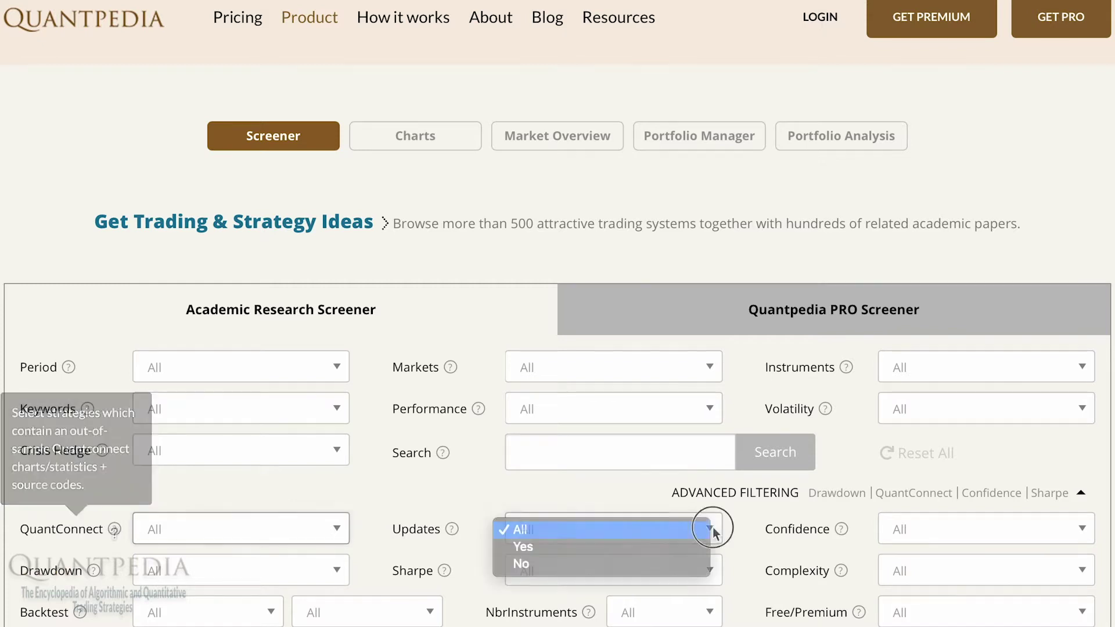
{"action": "left_click", "coordinate": [685, 547]}
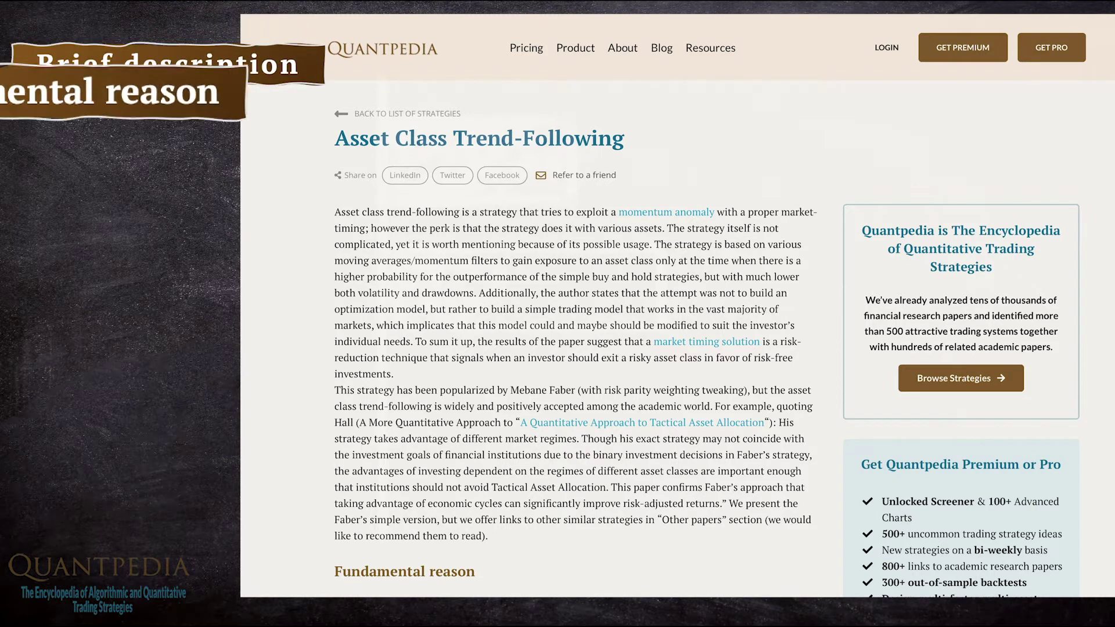
{"action": "scroll", "coordinate": [576, 350], "scroll_direction": "down", "scroll_amount": 1}
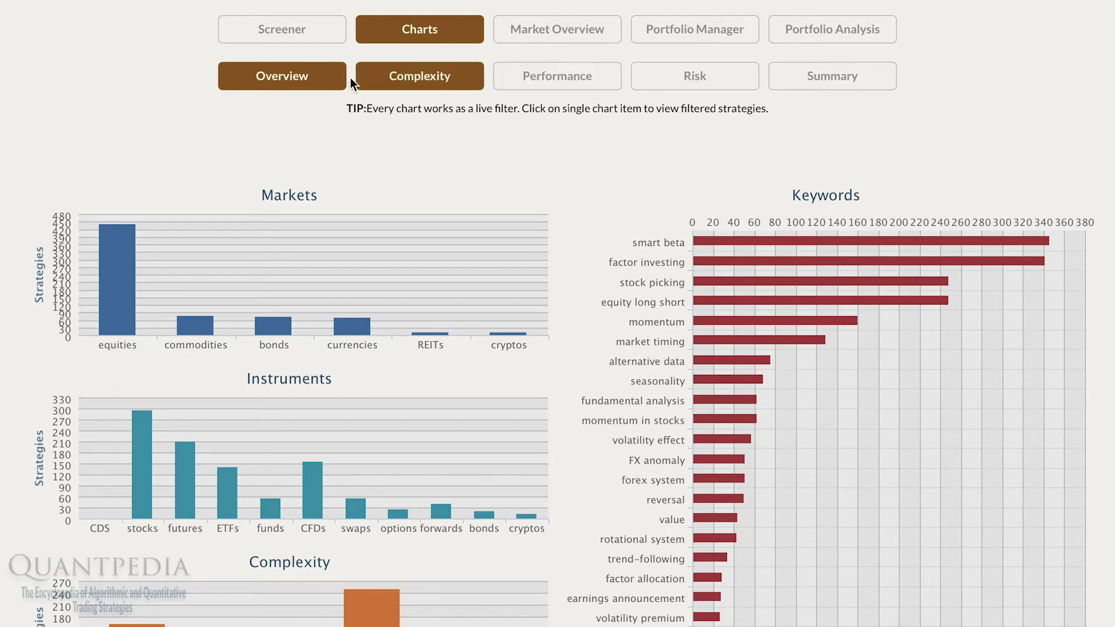
{"action": "scroll", "coordinate": [136, 253], "scroll_direction": "down", "scroll_amount": 2}
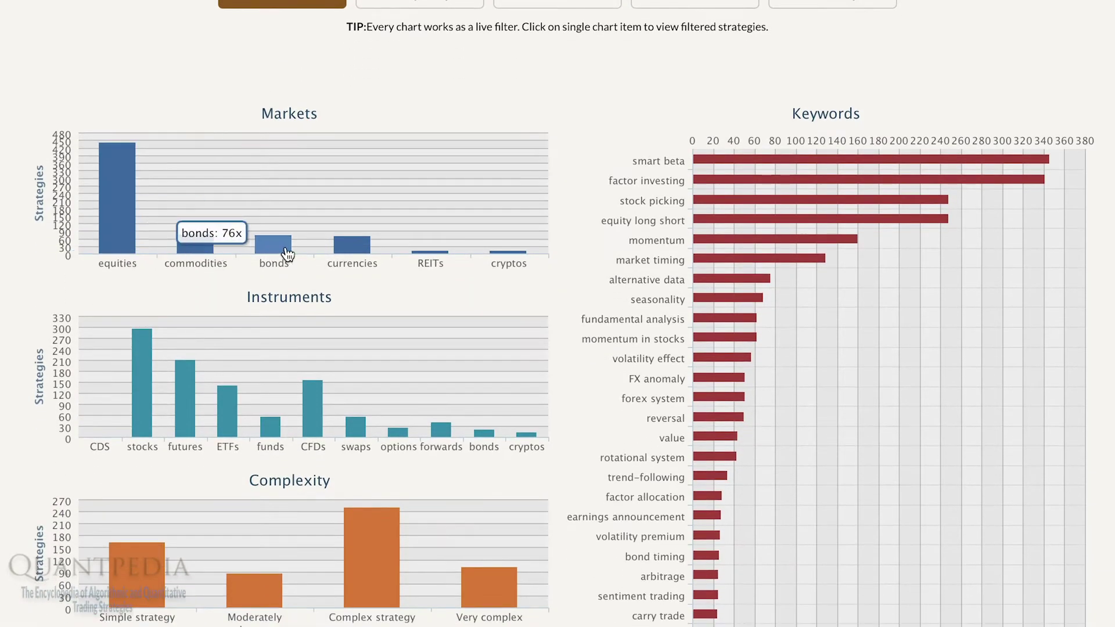
{"action": "scroll", "coordinate": [727, 169], "scroll_direction": "down", "scroll_amount": 2}
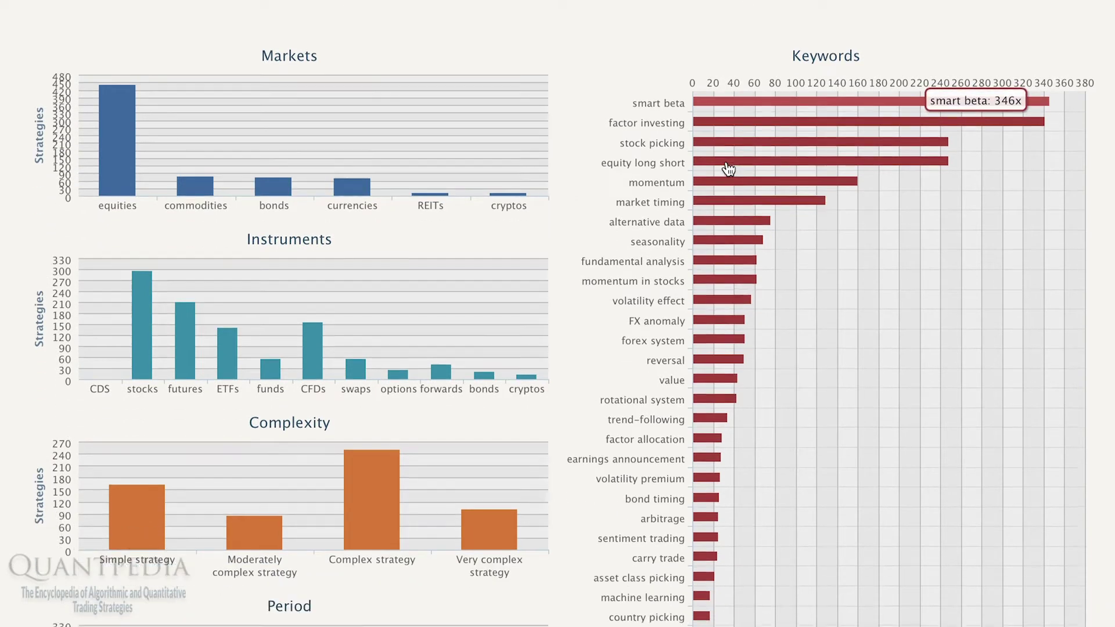
{"action": "scroll", "coordinate": [727, 169], "scroll_direction": "down", "scroll_amount": 2}
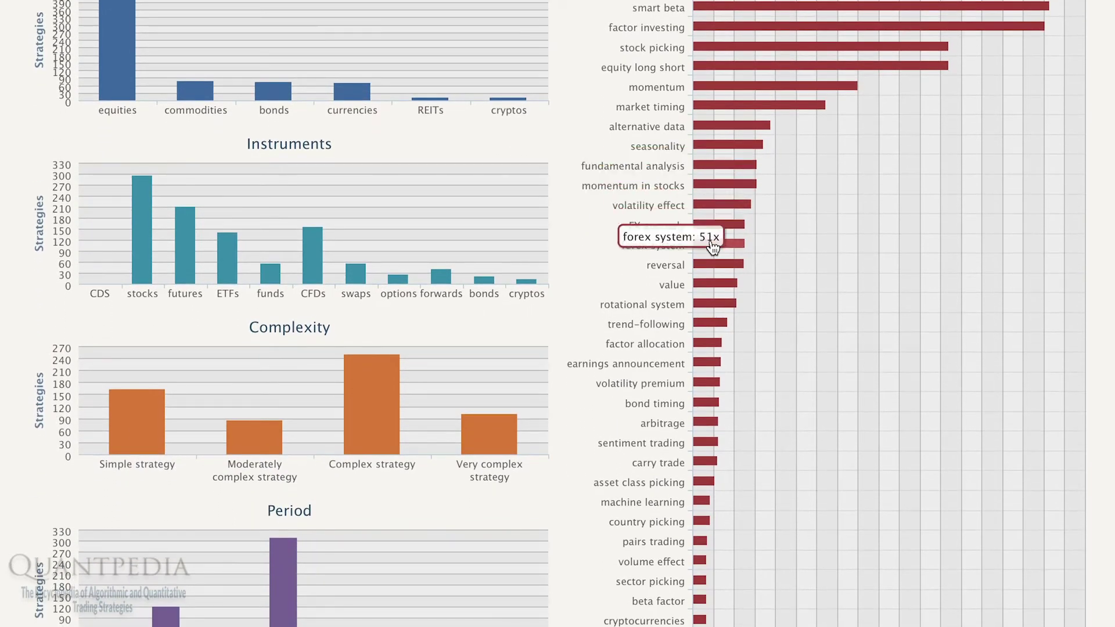
{"action": "scroll", "coordinate": [356, 349], "scroll_direction": "down", "scroll_amount": 2}
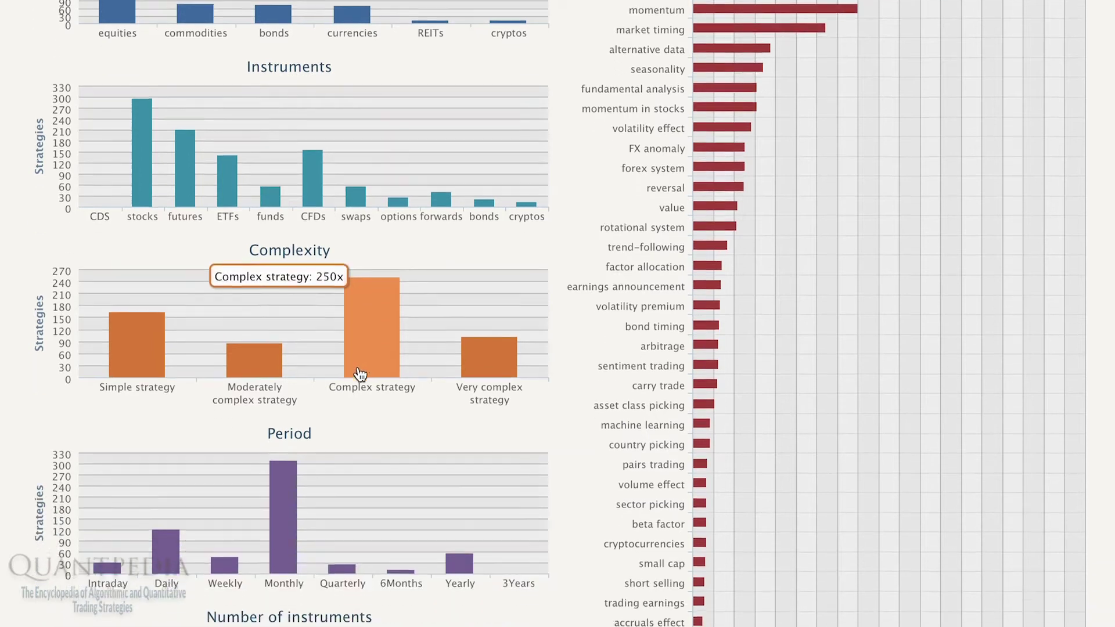
{"action": "scroll", "coordinate": [302, 453], "scroll_direction": "down", "scroll_amount": 3}
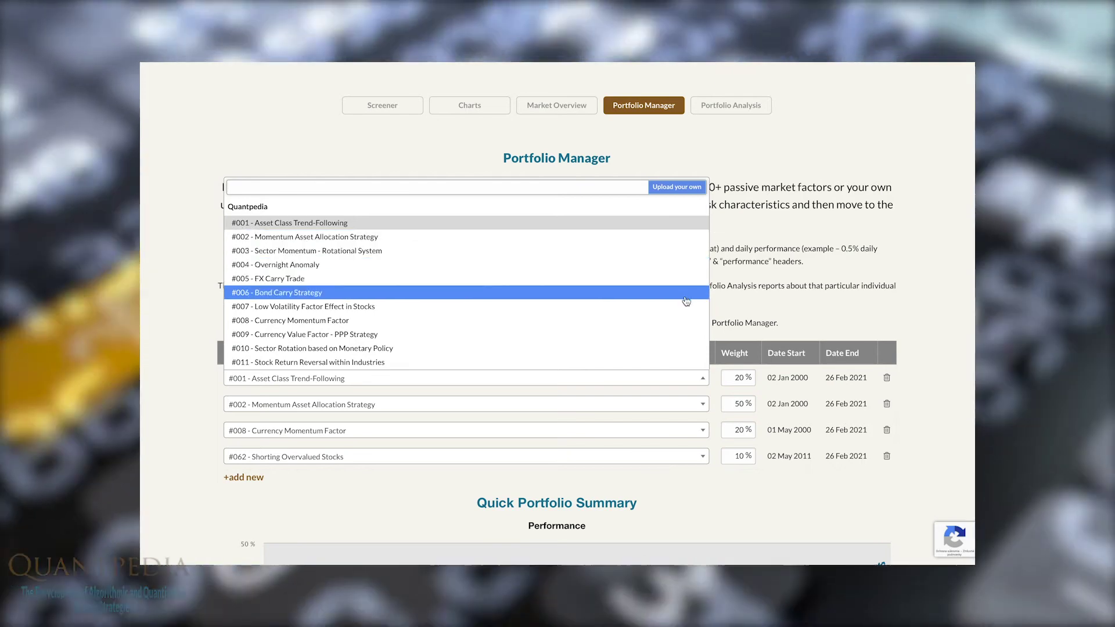
{"action": "scroll", "coordinate": [686, 301], "scroll_direction": "down", "scroll_amount": 1}
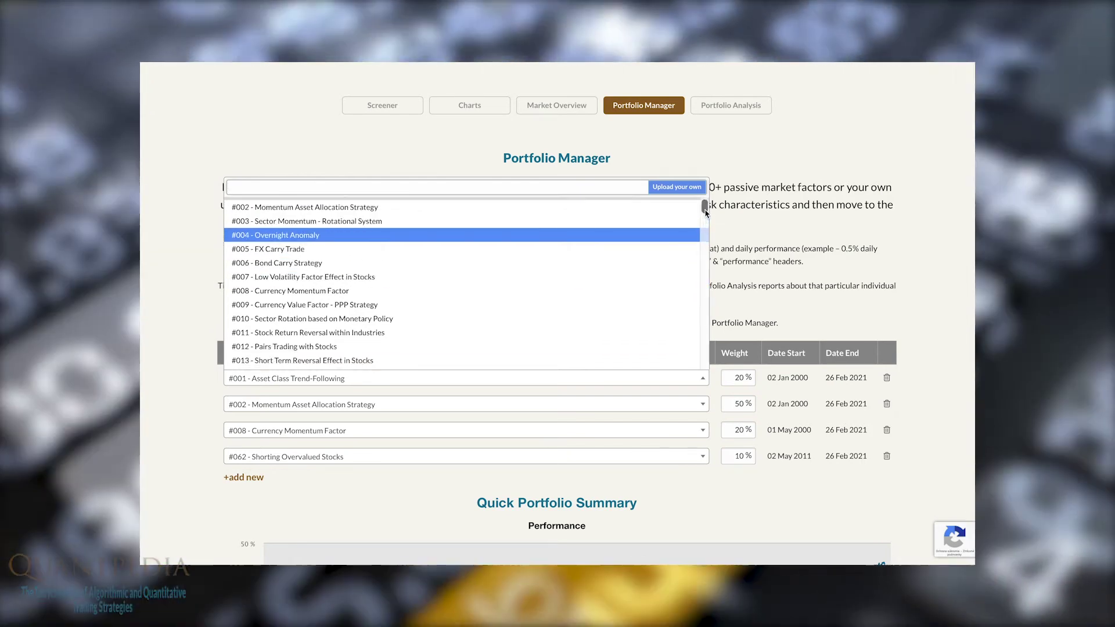
Step: Close the Portfolio Manager strategy dropdown without changing the selected strategy
{"action": "left_click", "coordinate": [706, 212]}
{"action": "scroll", "coordinate": [706, 212], "scroll_direction": "down", "scroll_amount": 1}
{"action": "scroll", "coordinate": [706, 212], "scroll_direction": "down", "scroll_amount": 1}
{"action": "scroll", "coordinate": [706, 212], "scroll_direction": "down", "scroll_amount": 1}
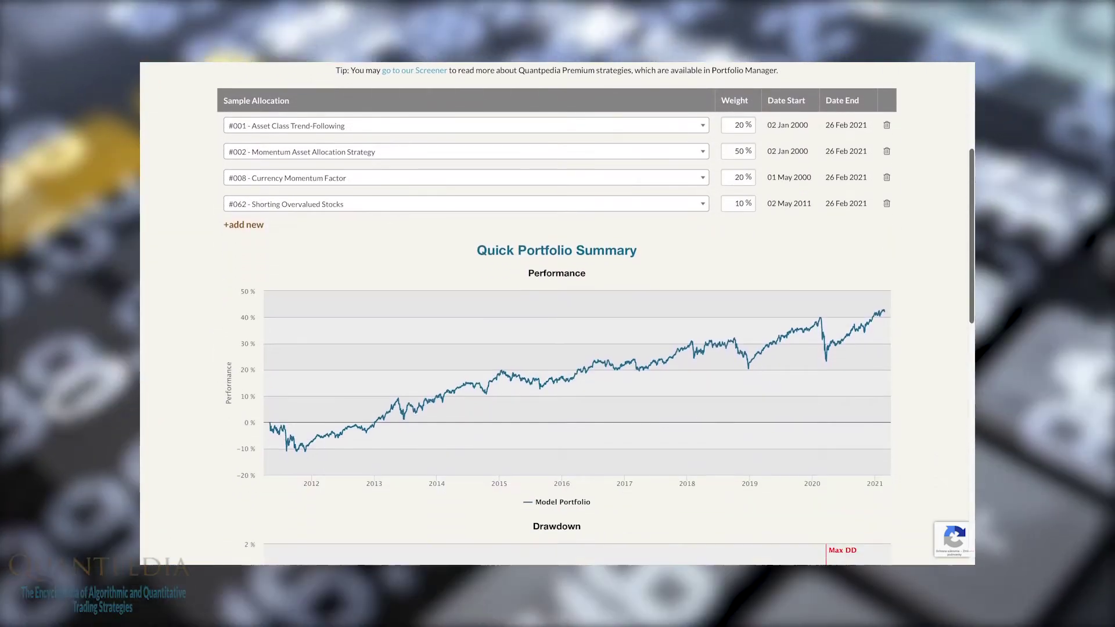
{"action": "scroll", "coordinate": [558, 349], "scroll_direction": "down", "scroll_amount": 1}
{"action": "scroll", "coordinate": [558, 349], "scroll_direction": "down", "scroll_amount": 2}
{"action": "scroll", "coordinate": [559, 349], "scroll_direction": "down", "scroll_amount": 1}
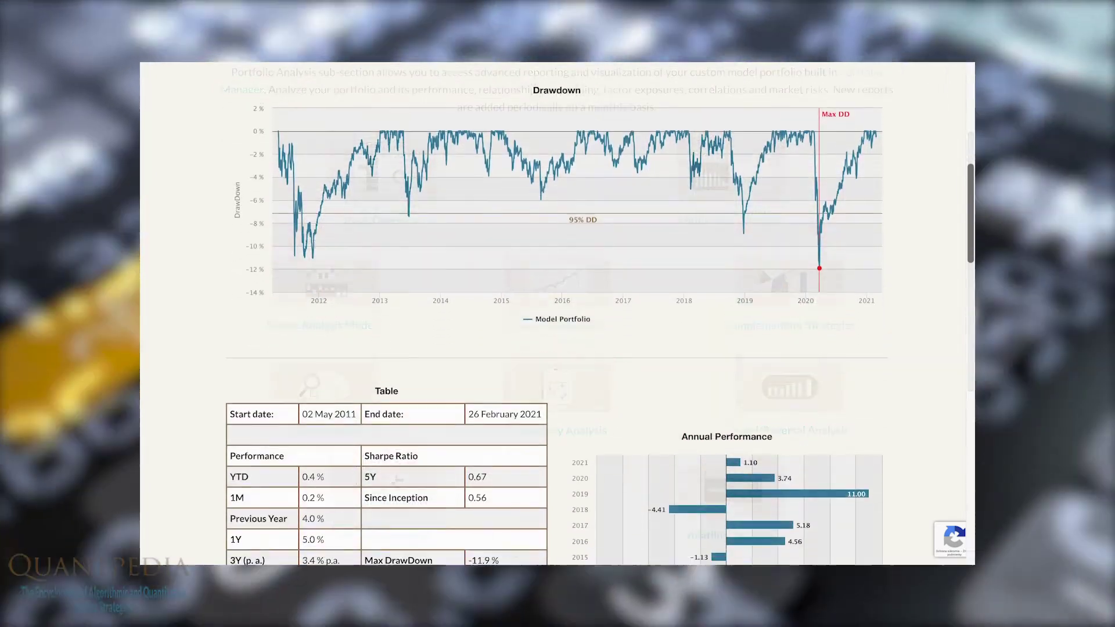
{"action": "scroll", "coordinate": [558, 349], "scroll_direction": "down", "scroll_amount": 3}
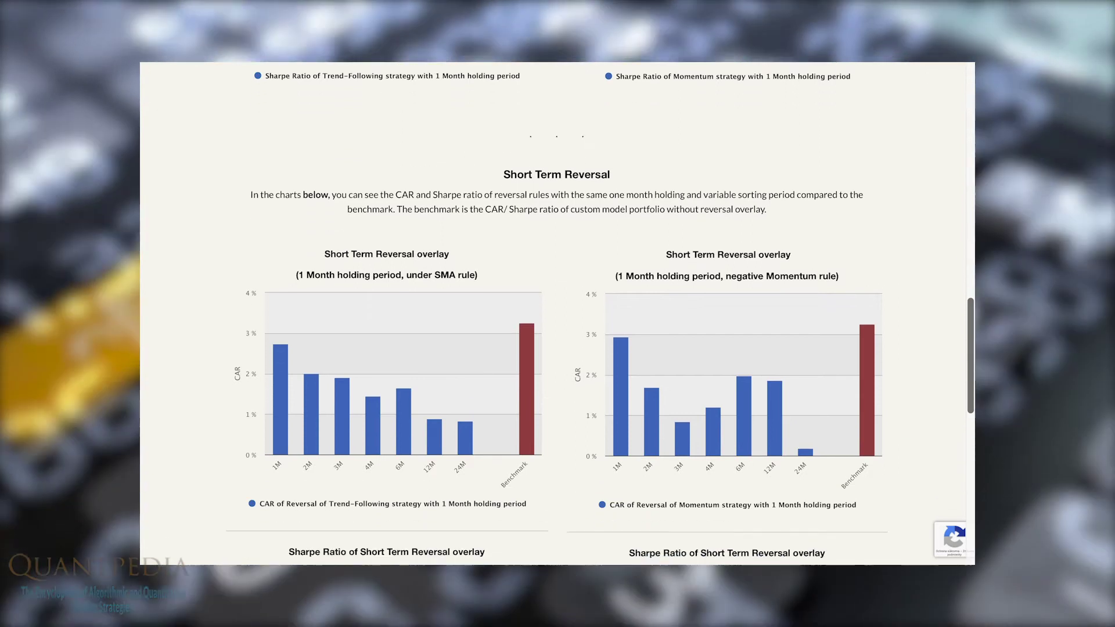
{"action": "scroll", "coordinate": [558, 314], "scroll_direction": "down", "scroll_amount": 3}
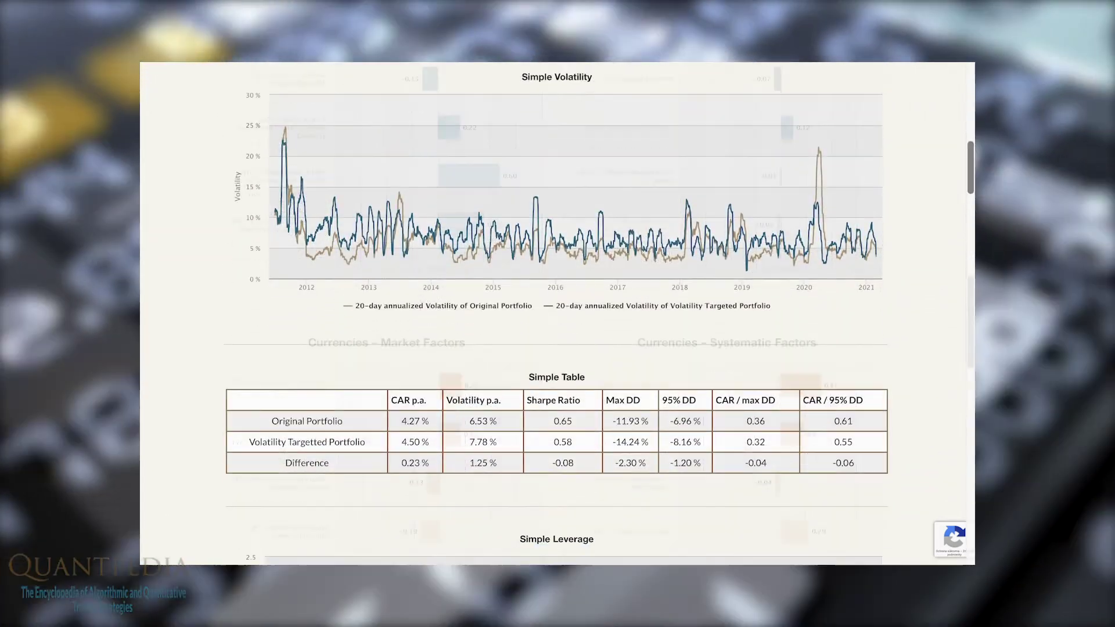
{"action": "scroll", "coordinate": [558, 314], "scroll_direction": "down", "scroll_amount": 2}
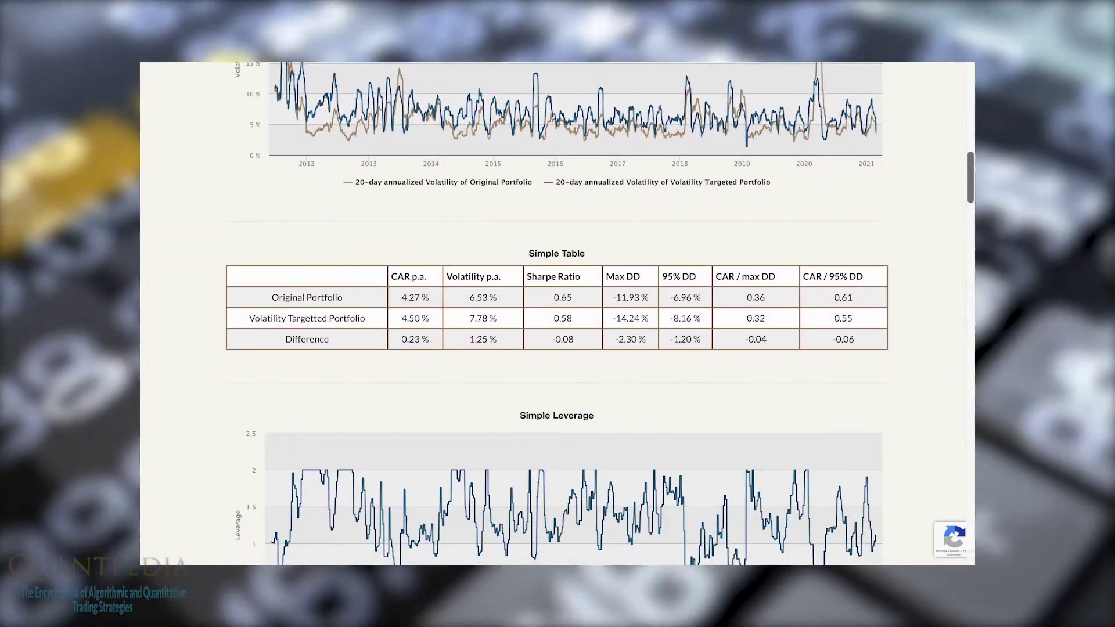
{"action": "scroll", "coordinate": [558, 314], "scroll_direction": "down", "scroll_amount": 2}
{"action": "scroll", "coordinate": [557, 314], "scroll_direction": "down", "scroll_amount": 5}
{"action": "scroll", "coordinate": [558, 314], "scroll_direction": "down", "scroll_amount": 3}
{"action": "scroll", "coordinate": [558, 313], "scroll_direction": "down", "scroll_amount": 3}
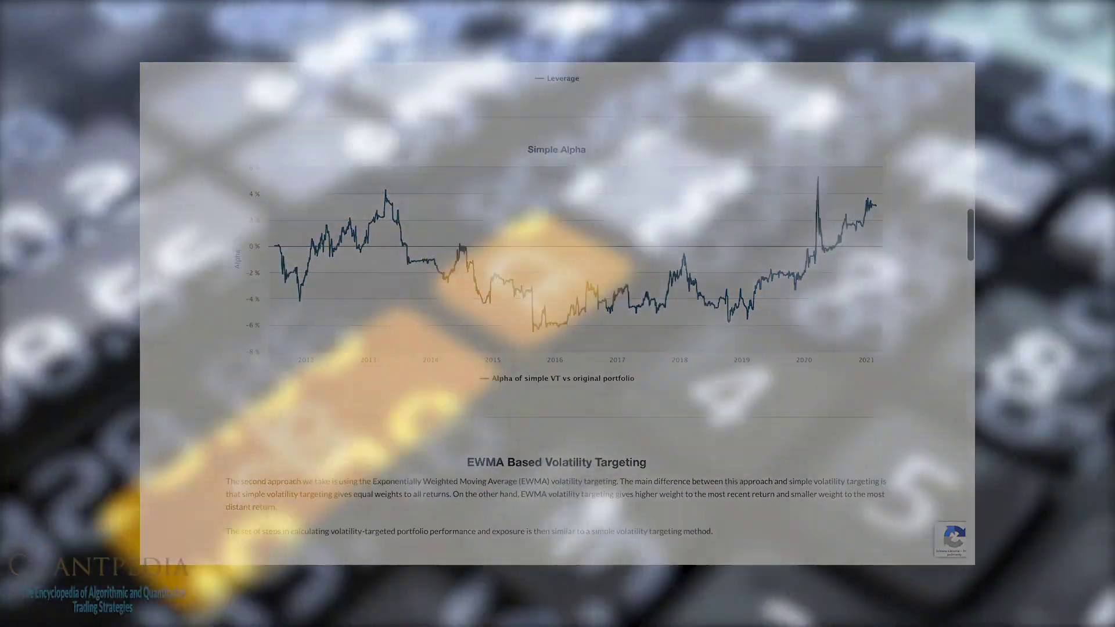